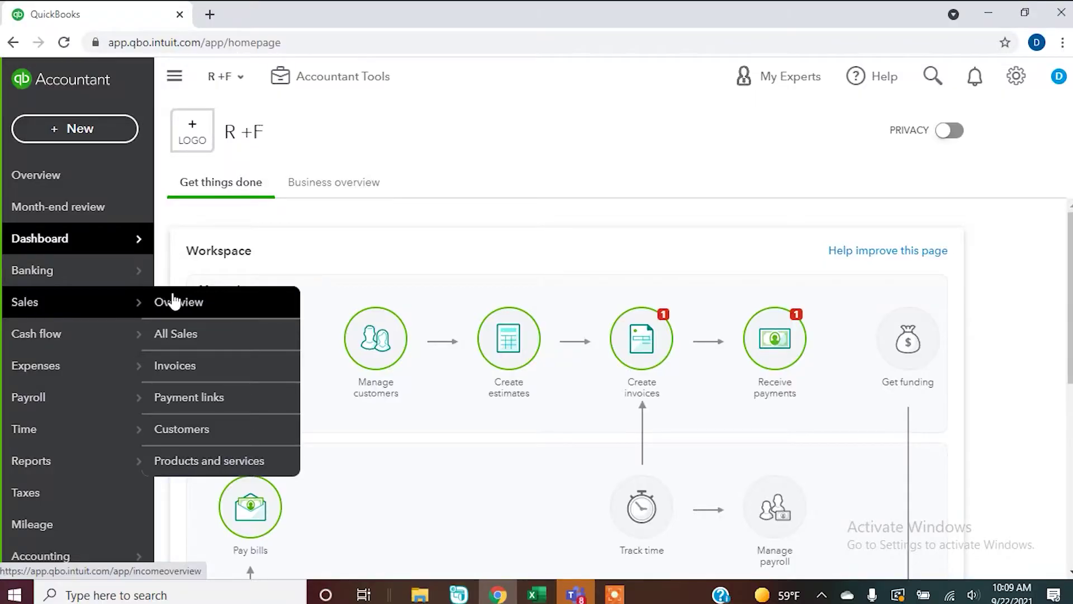
Go to Sales > Customers and begin adding a new customer manually.
click(194, 428)
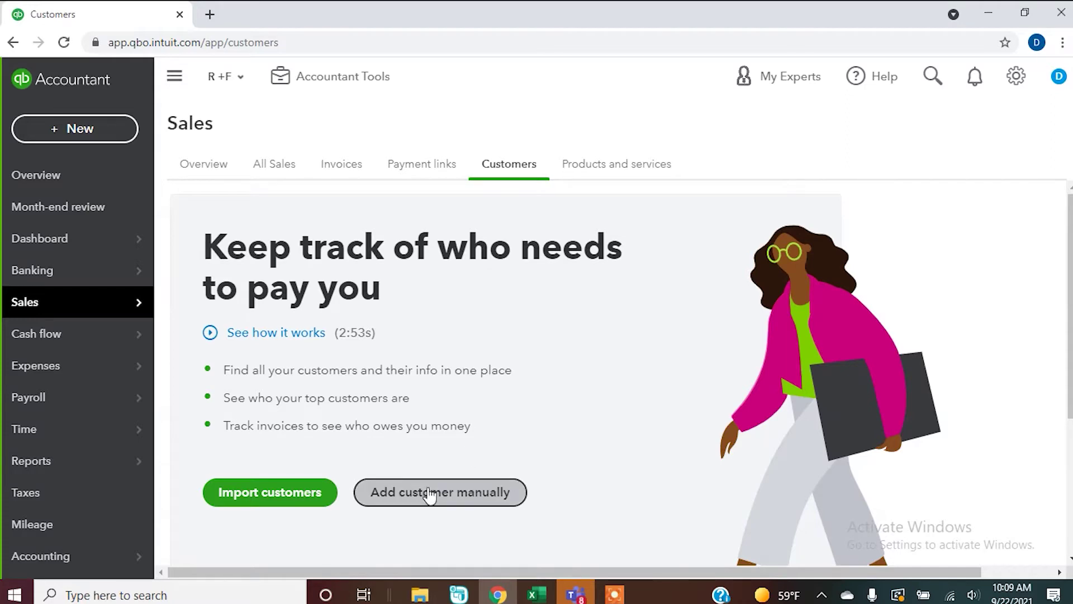
click(430, 494)
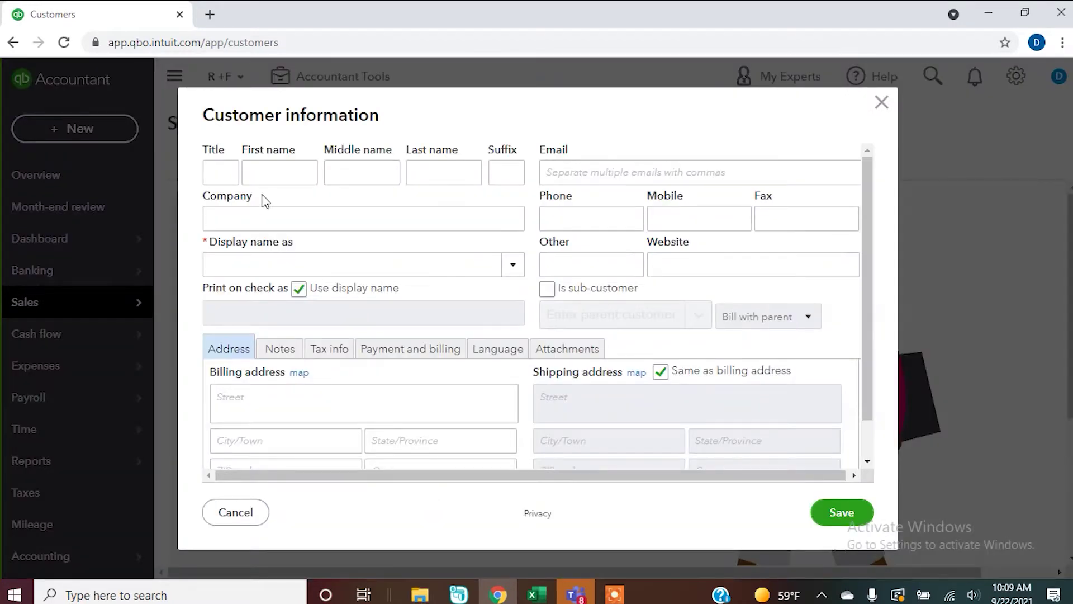
Enter the customer's first and last name and display them by company name.
click(262, 174)
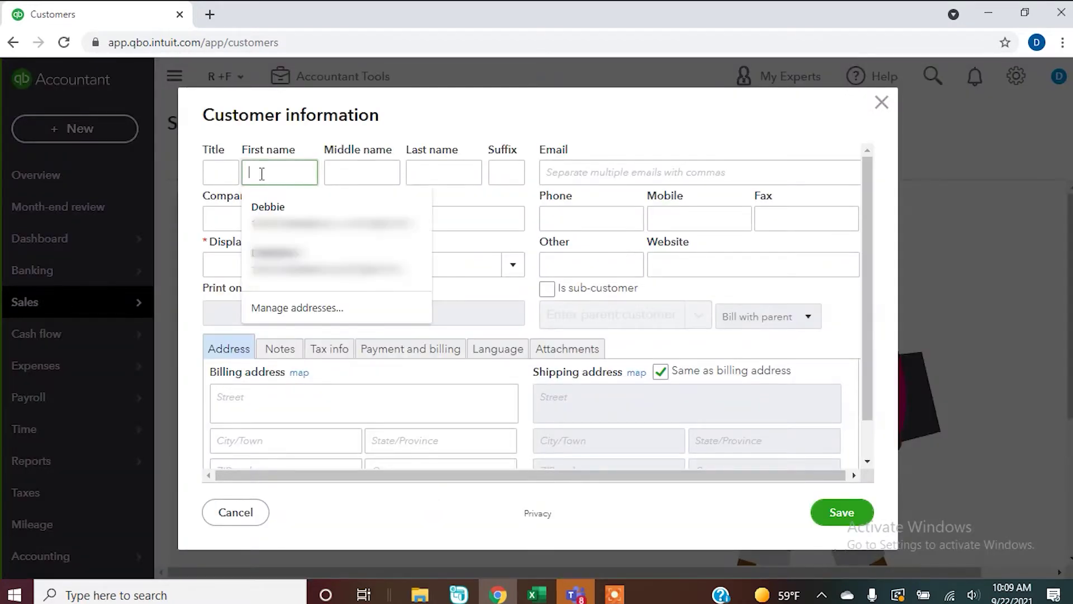
text(Becky)
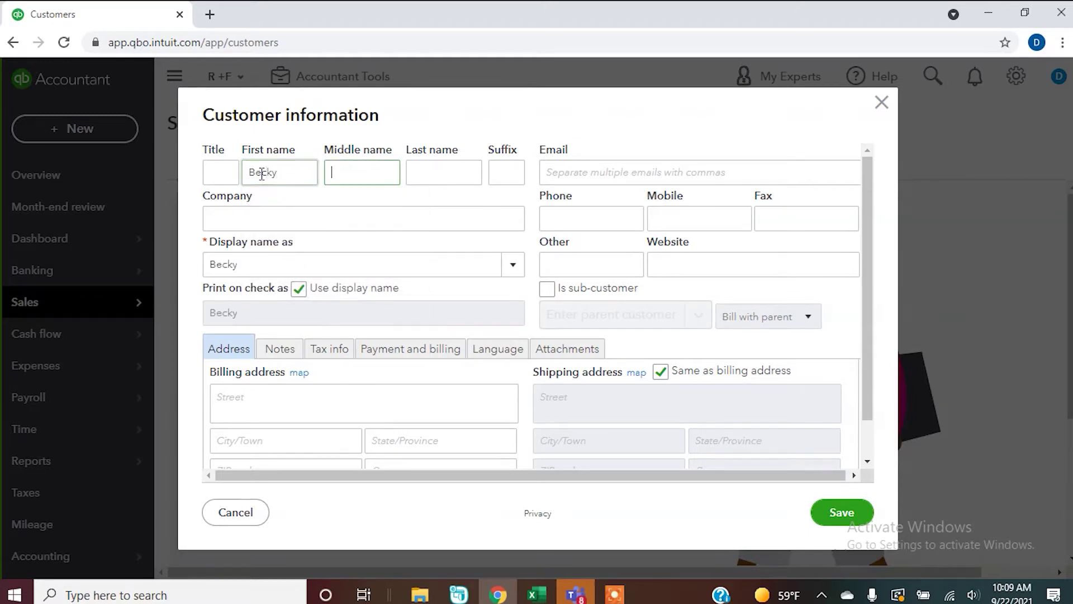
key(Tab)
text(Smi)
key(Tab)
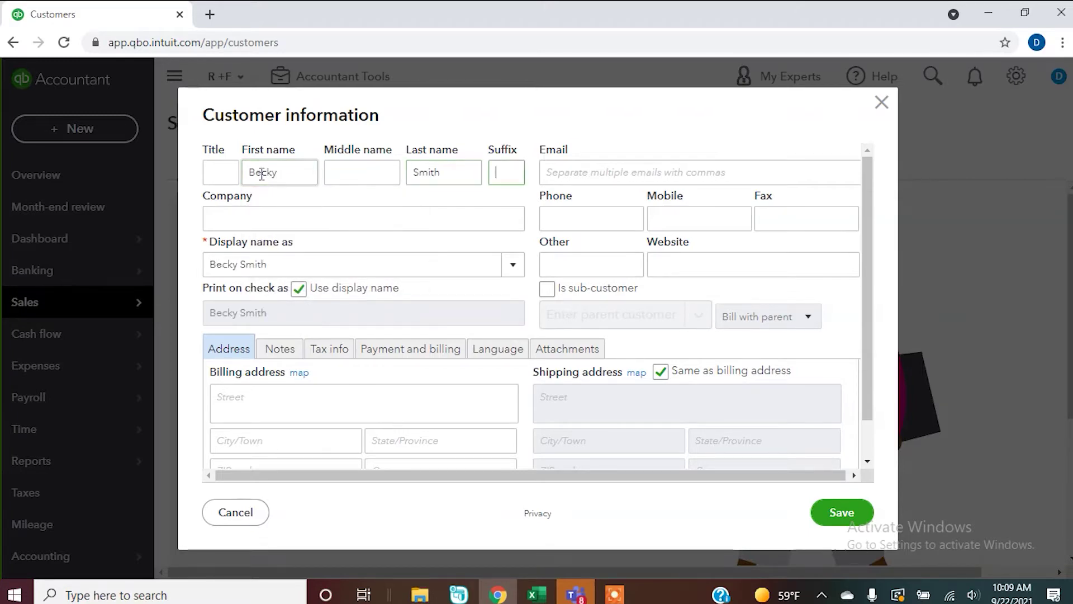
key(Tab)
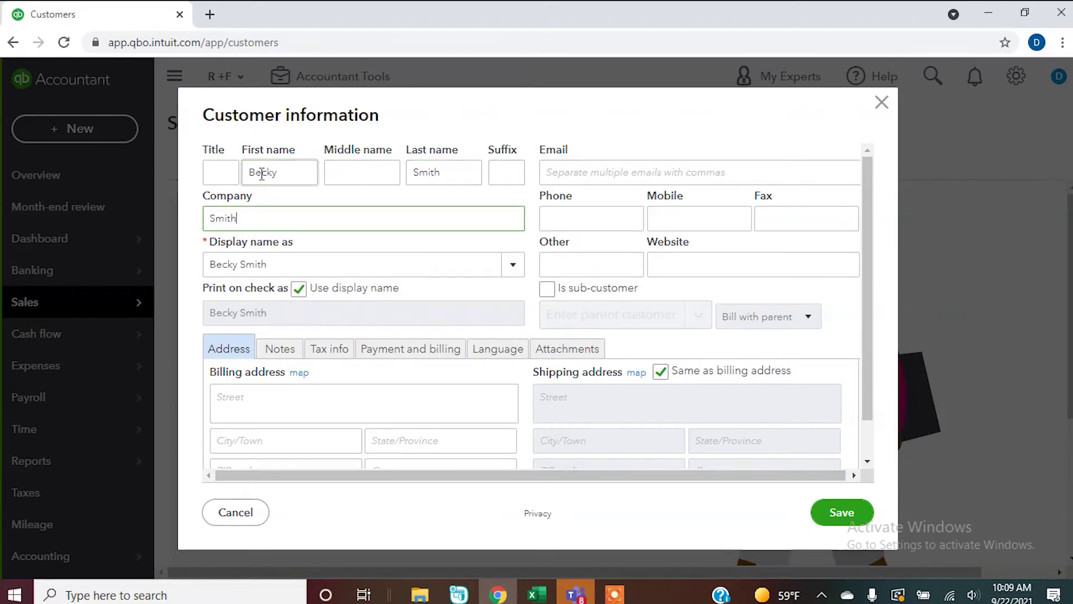
key(Tab)
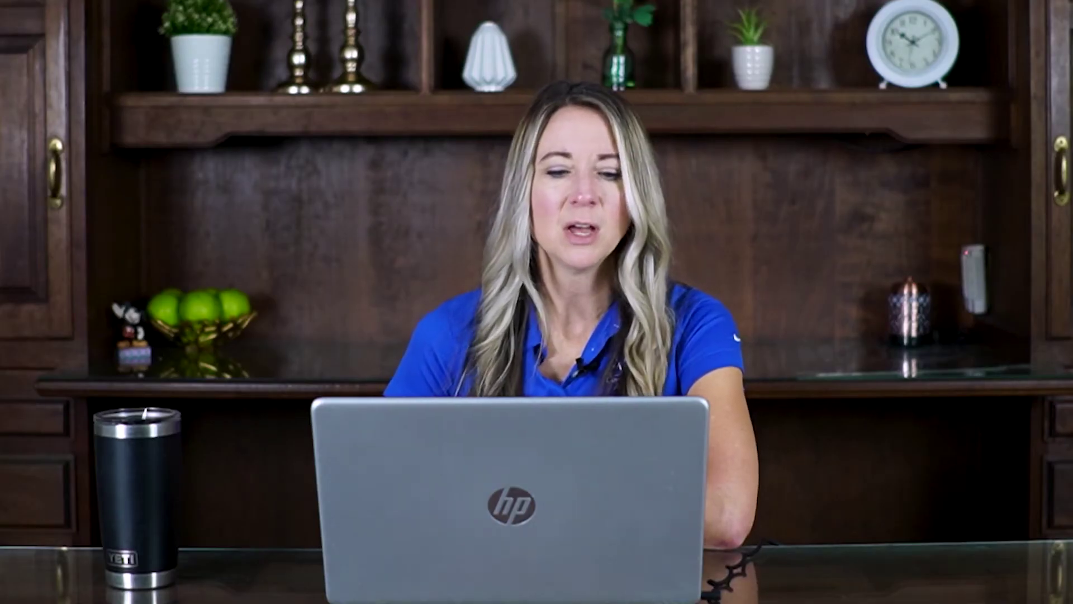
click(515, 265)
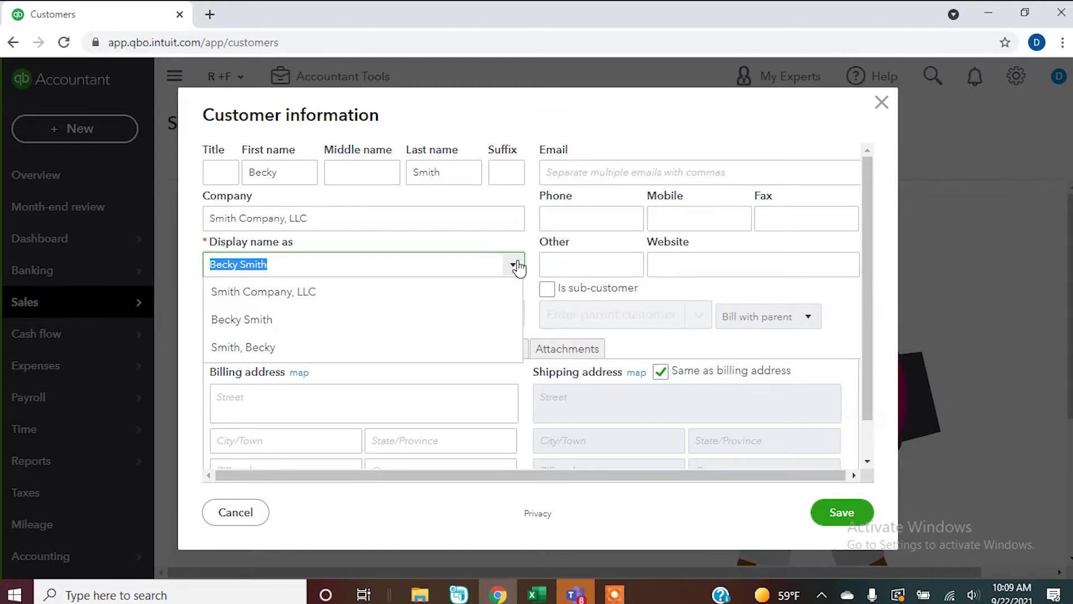
click(292, 297)
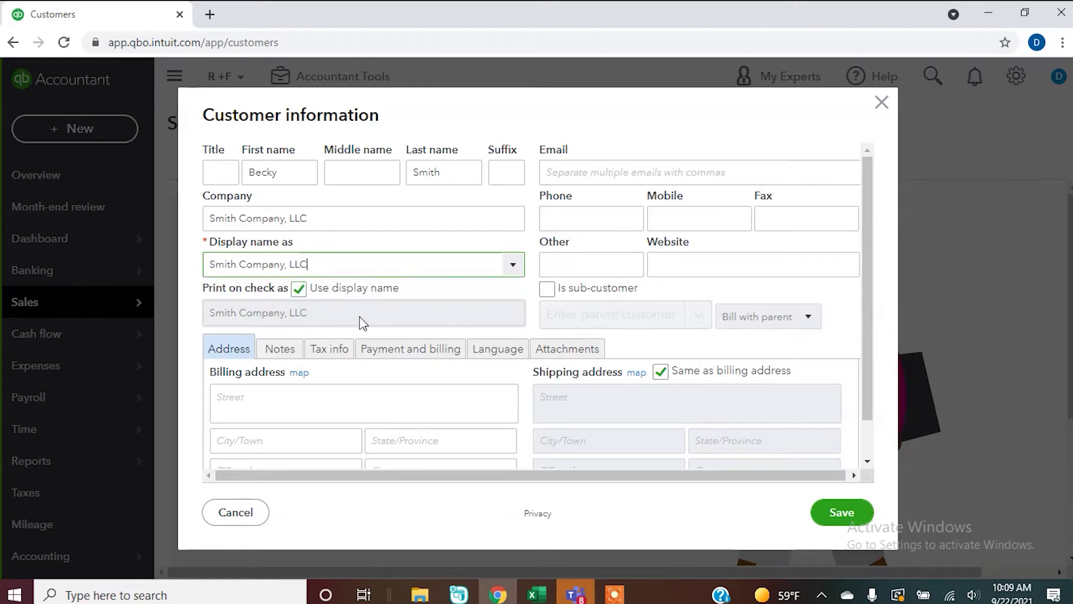
Fill in the billing street, city, state and ZIP code, mirrored as shipping address.
click(311, 397)
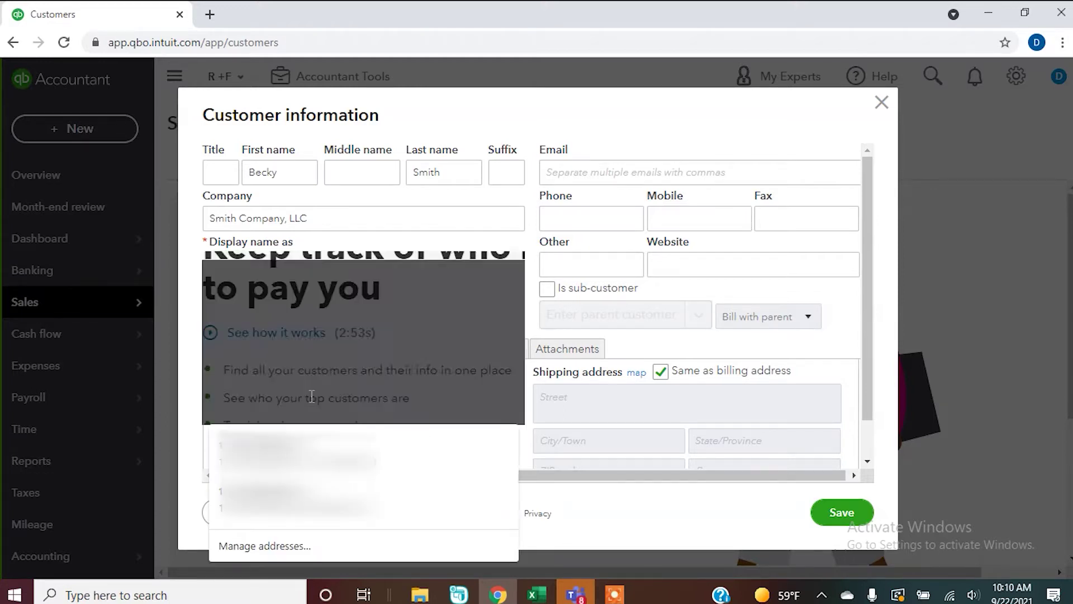
key(Tab)
key(Tab)
key(Tab)
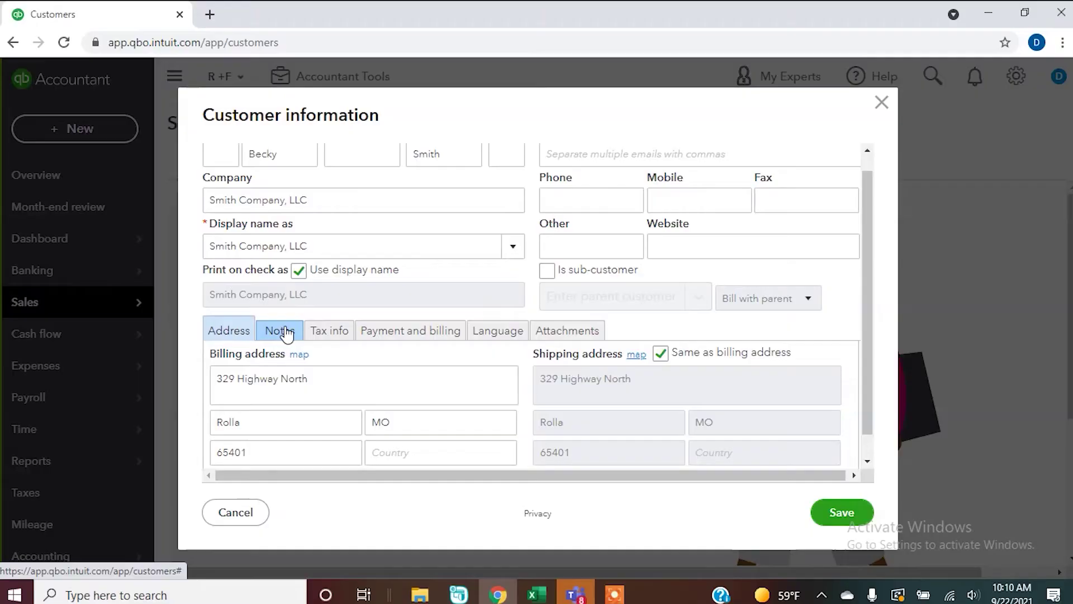
View the customer's Notes, then its Payment and billing settings.
click(286, 332)
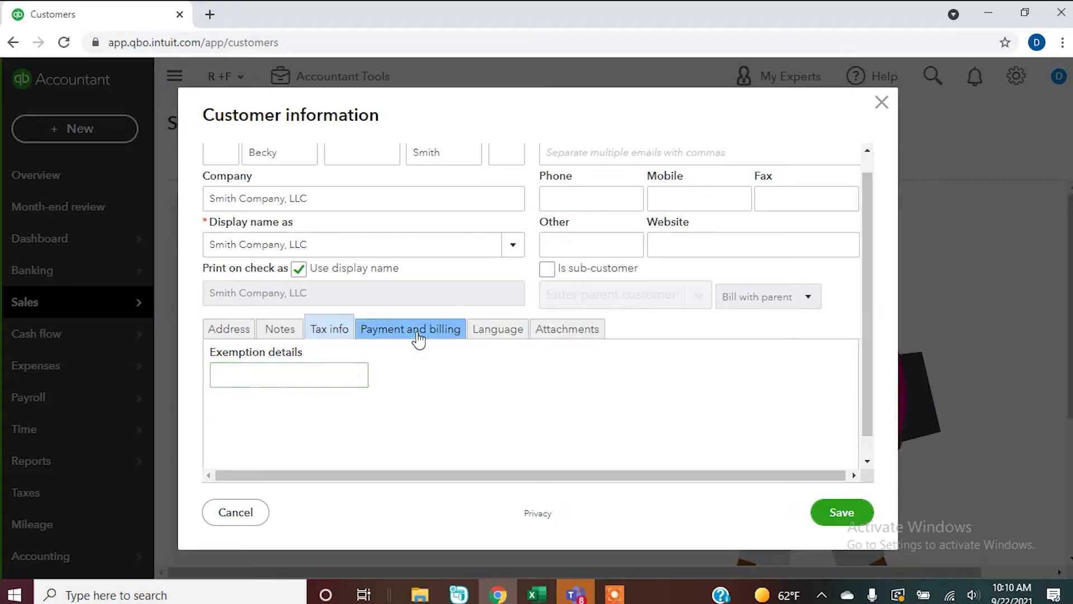
click(418, 334)
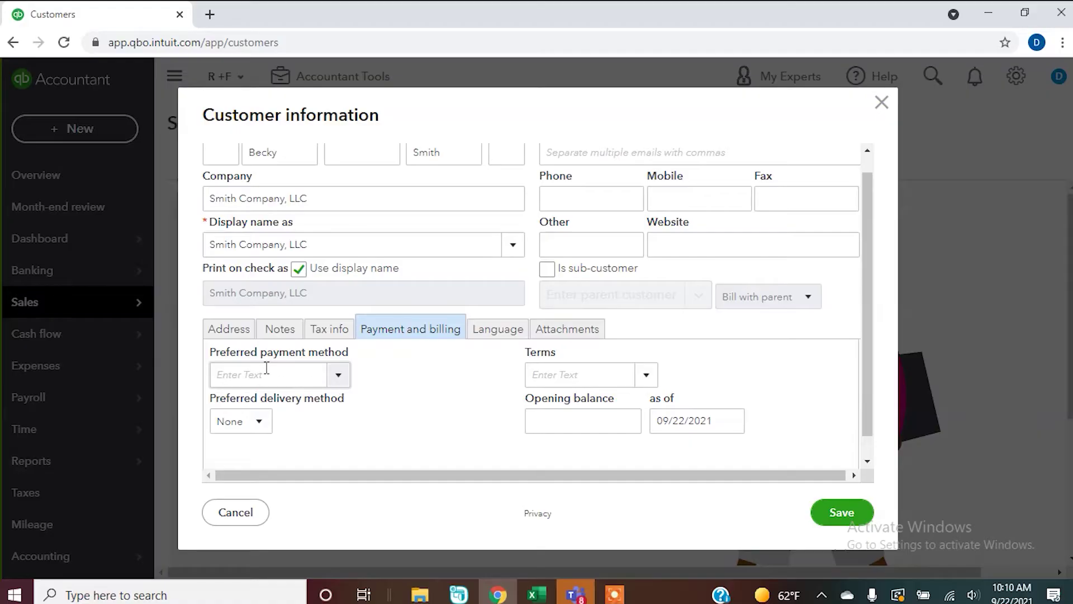
Set the preferred payment method to Check and review the Terms options.
click(338, 376)
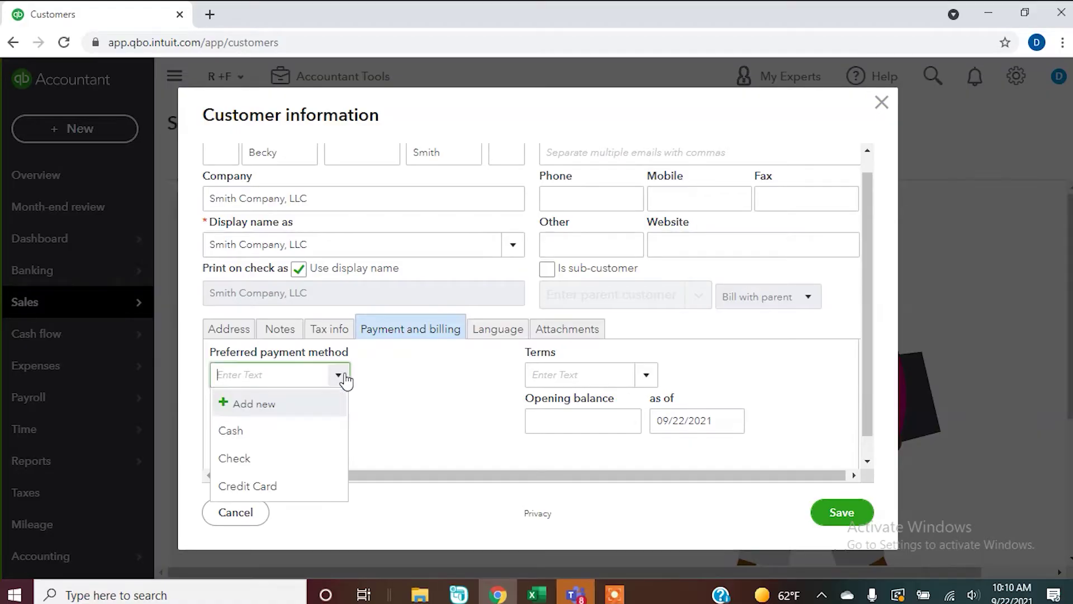
click(267, 486)
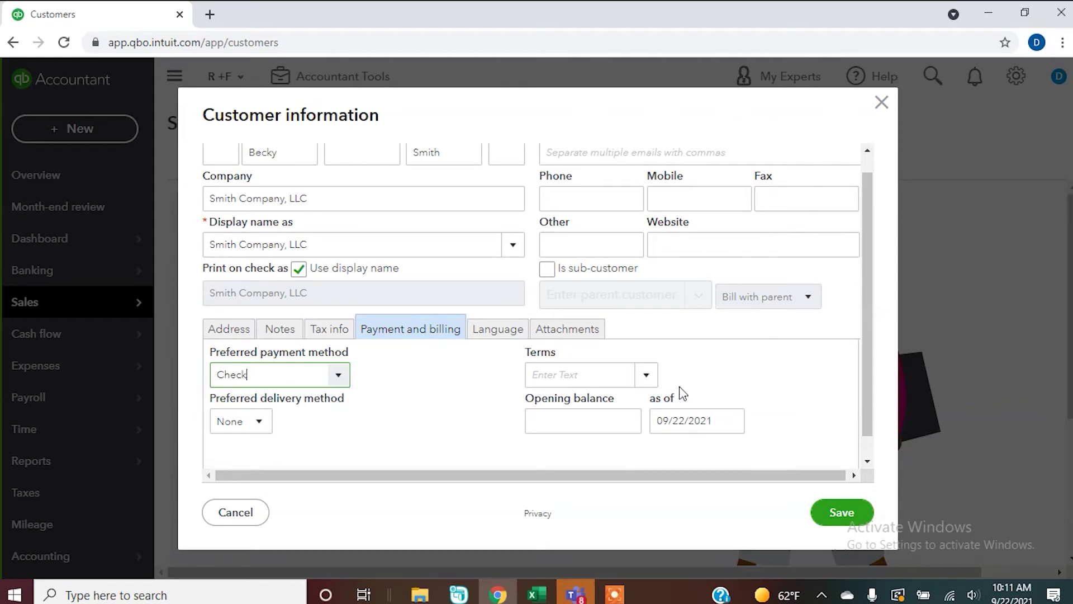
click(650, 380)
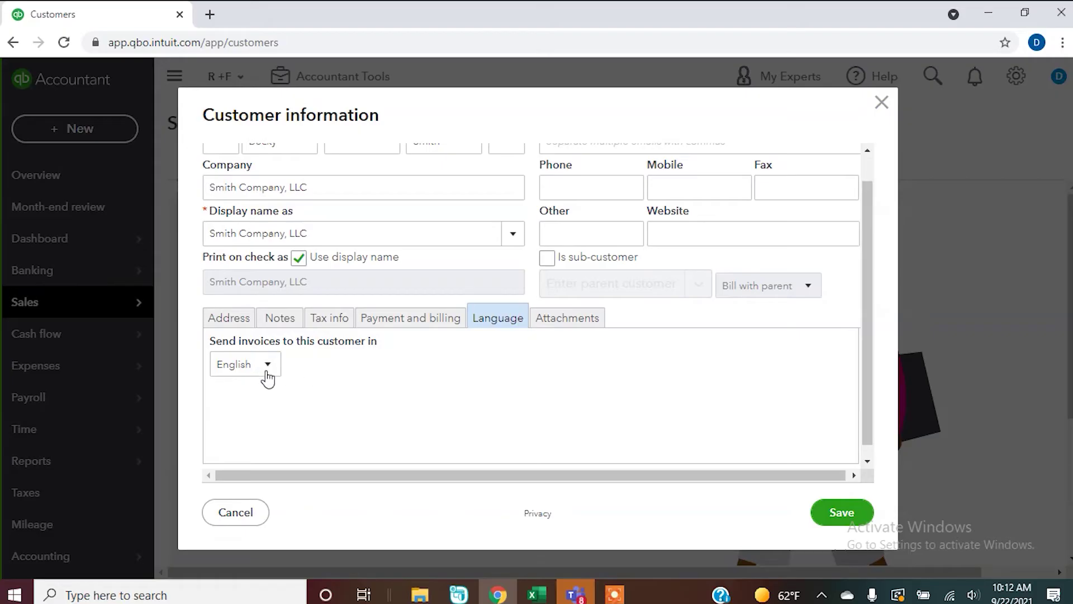
Keep English as invoice language, show the empty Attachments area, and return to the form's top.
click(264, 374)
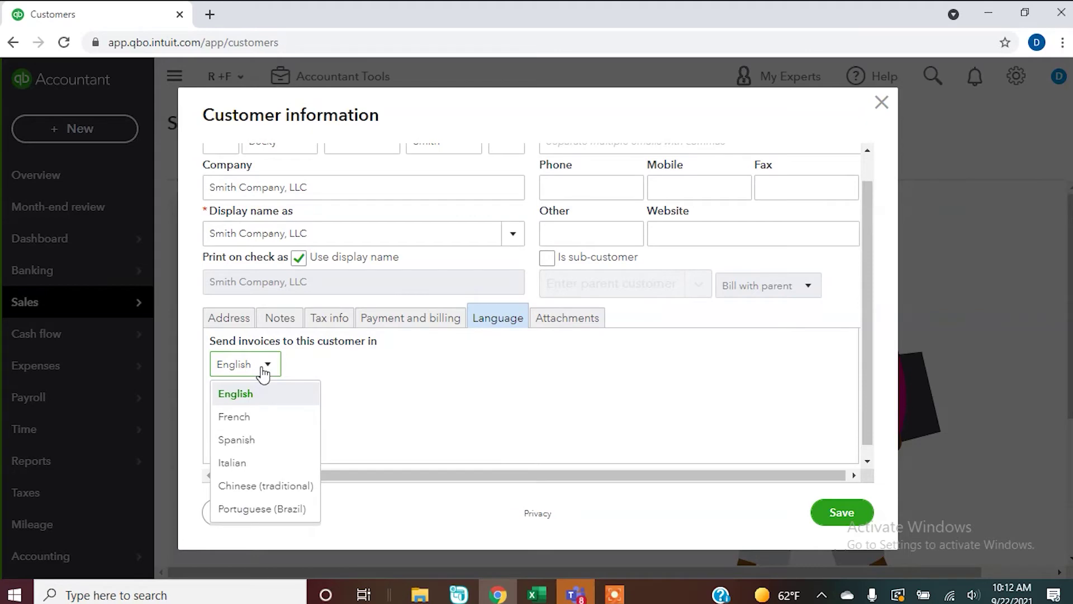
click(263, 373)
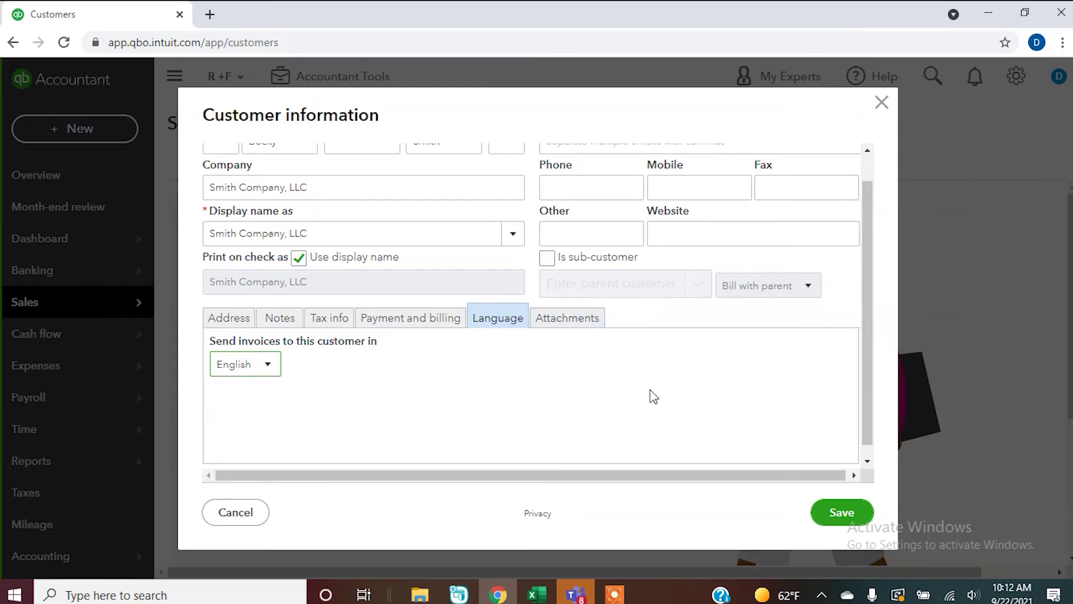
click(559, 313)
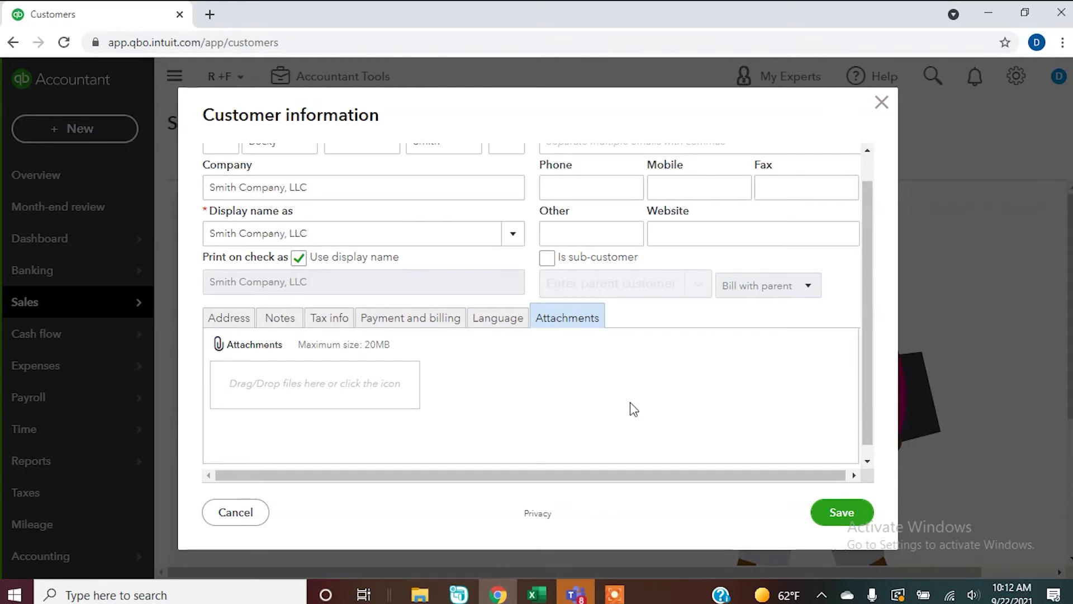
click(868, 168)
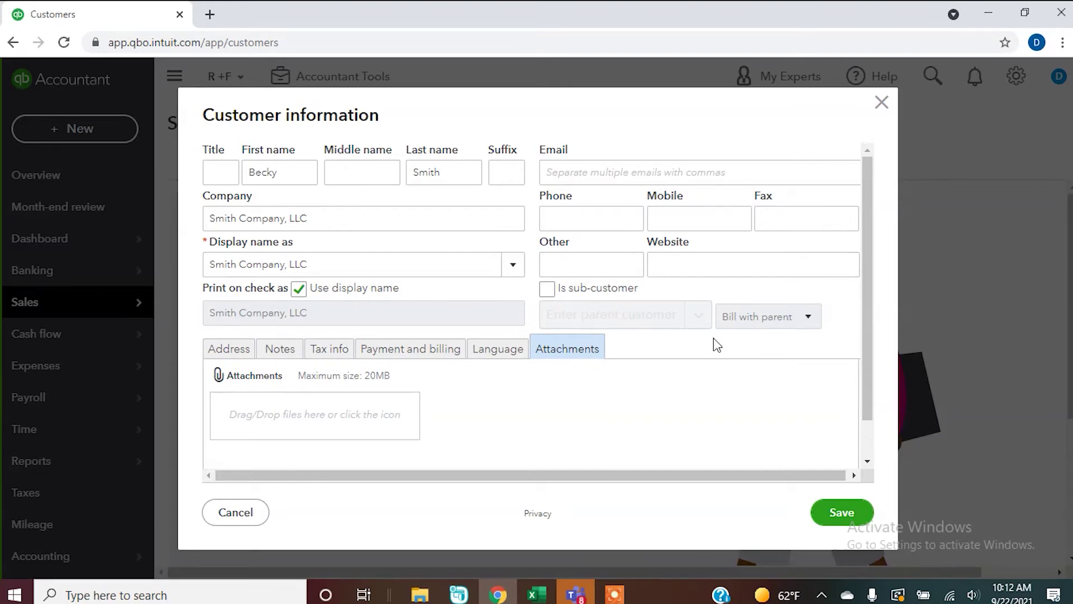
Scroll the customer form down and back up to review it.
scroll(864, 270, down, 1)
scroll(866, 225, up, 1)
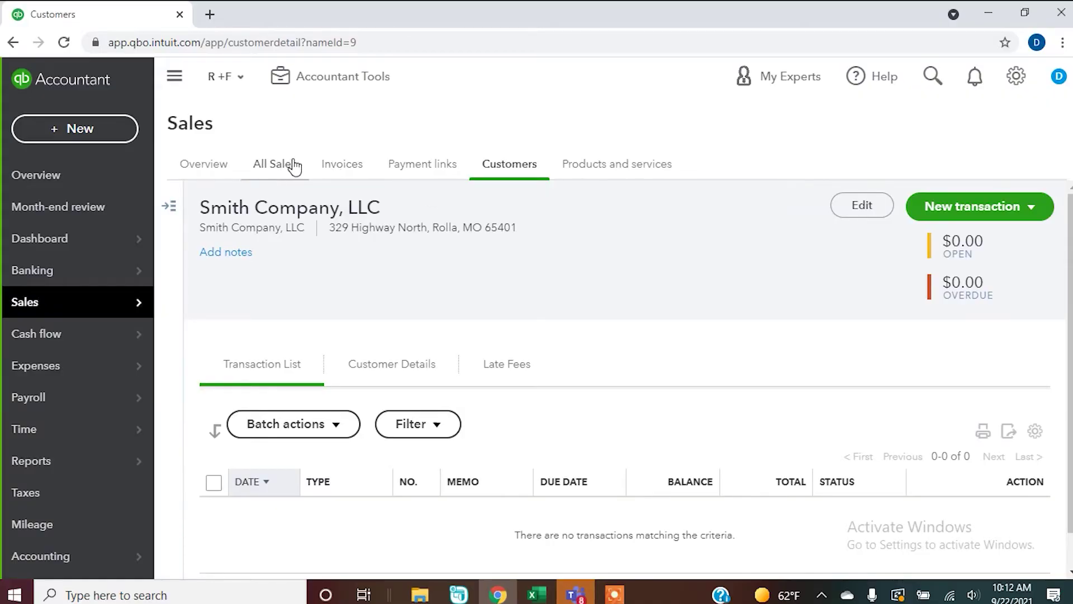
Create invoice #1001 from the Invoices page, dismiss the tips popup, and open the Customer list.
click(354, 169)
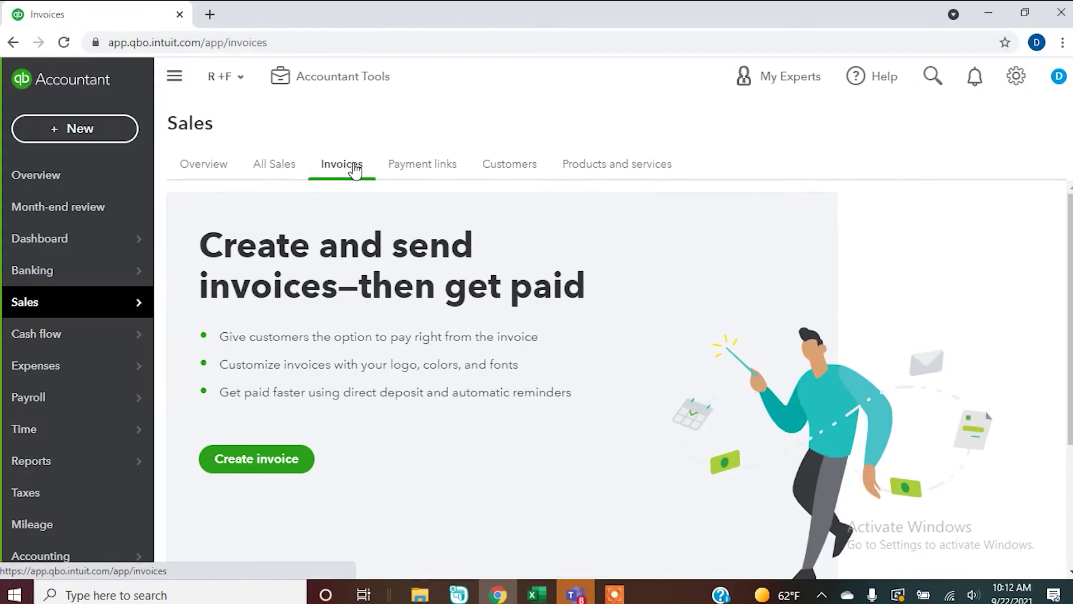
click(257, 471)
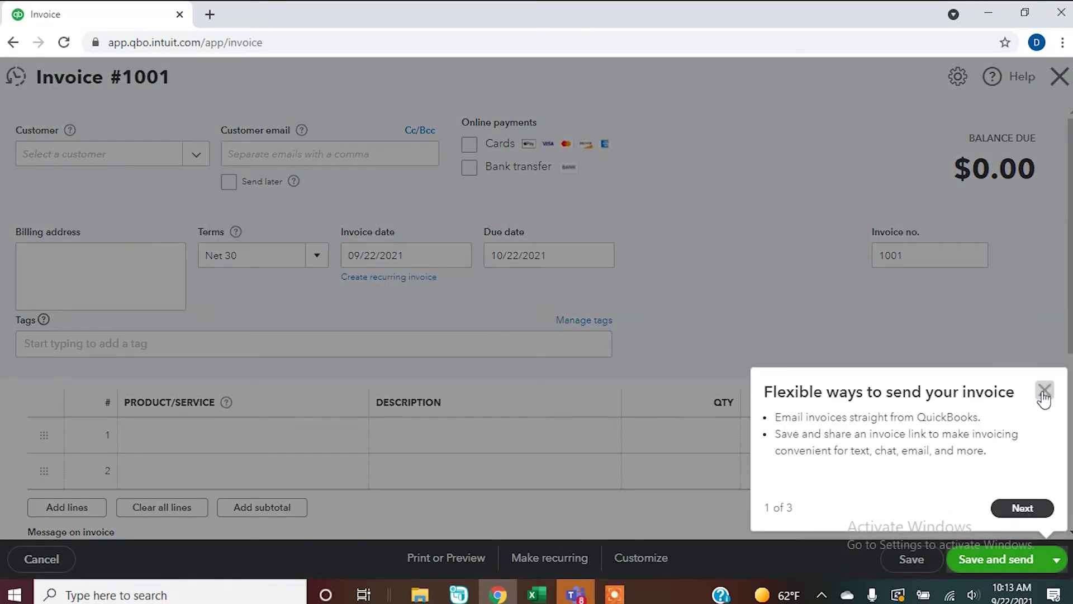
click(1043, 391)
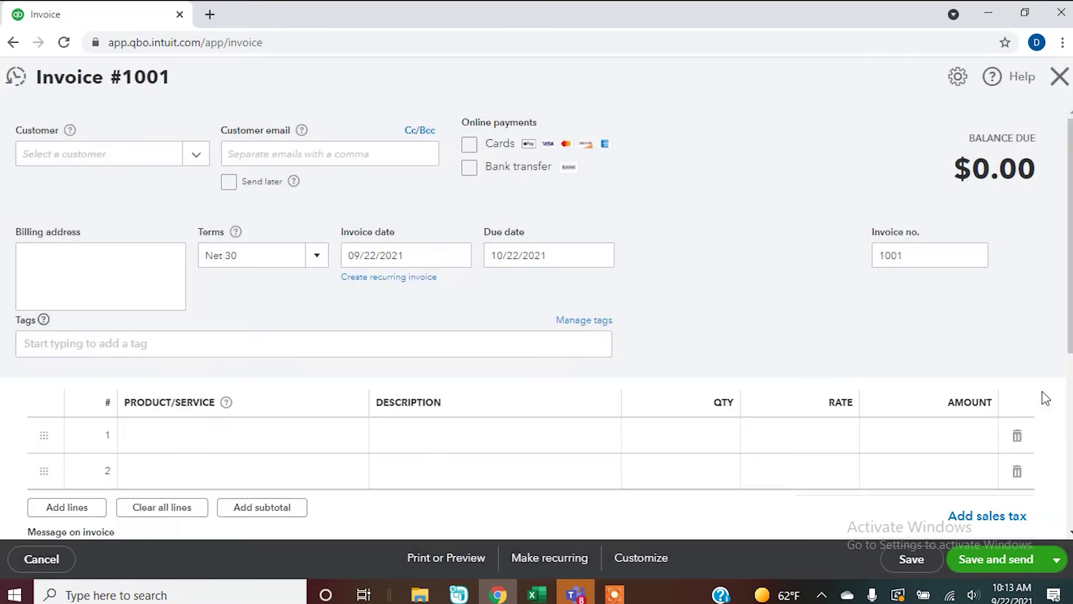
click(189, 161)
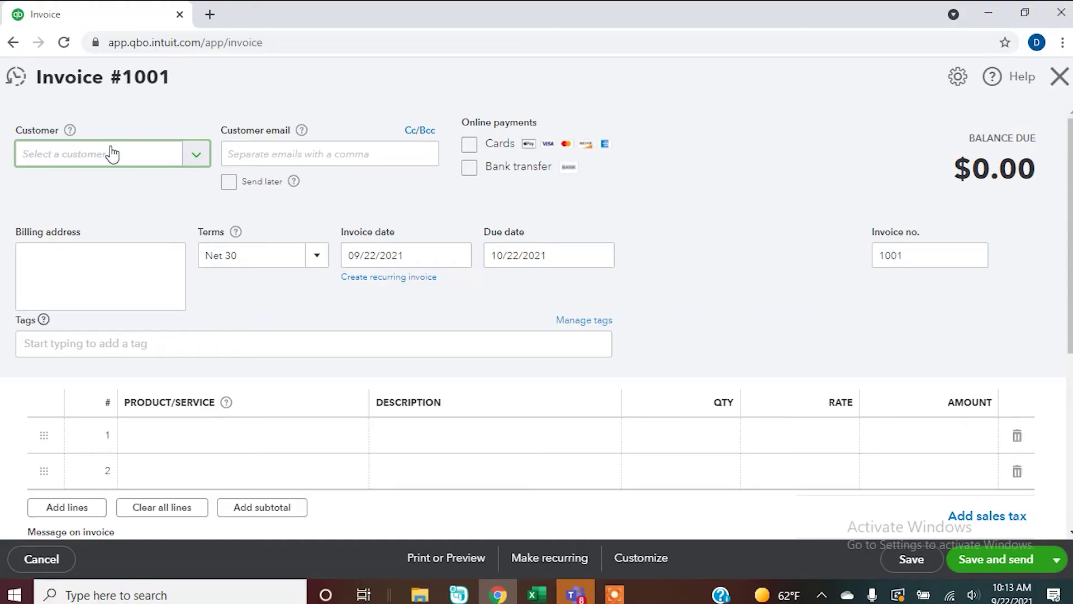
Quick-add a new customer by typing their first name, then open its full details form.
text(Tom Thumb)
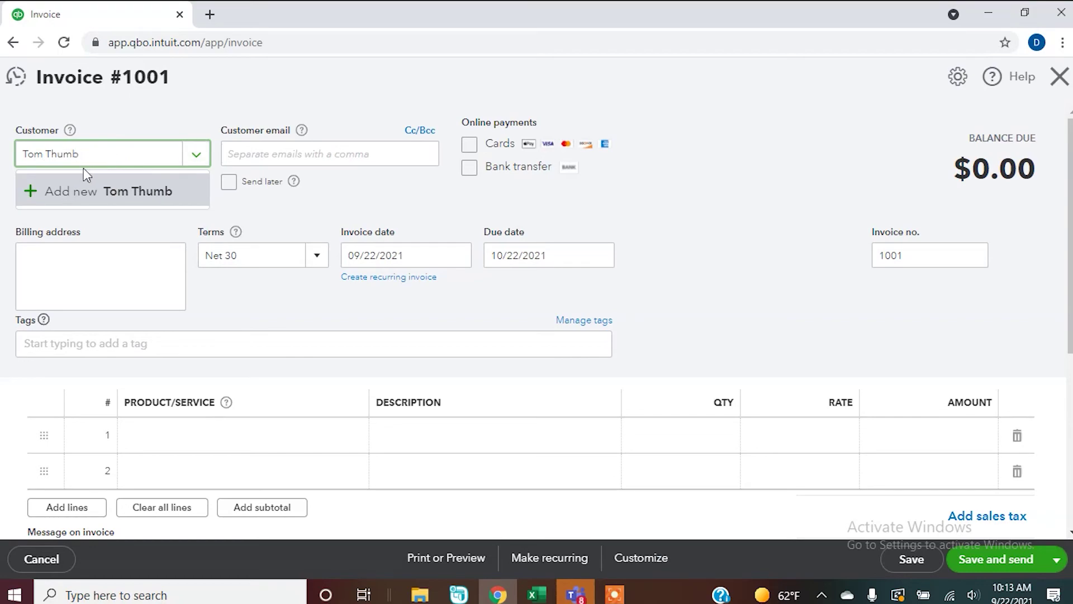
click(86, 190)
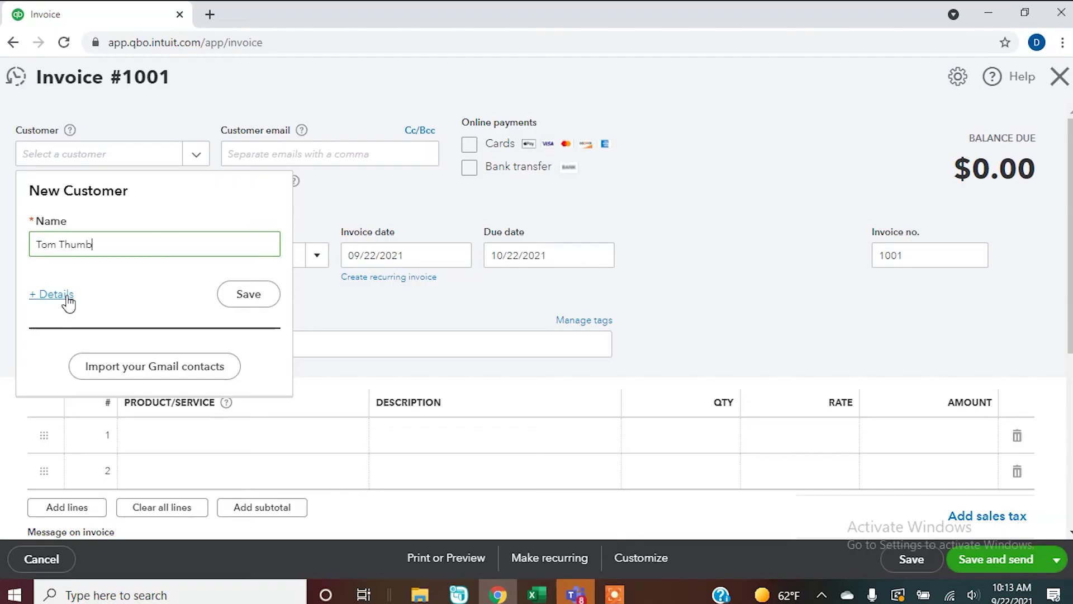
click(66, 296)
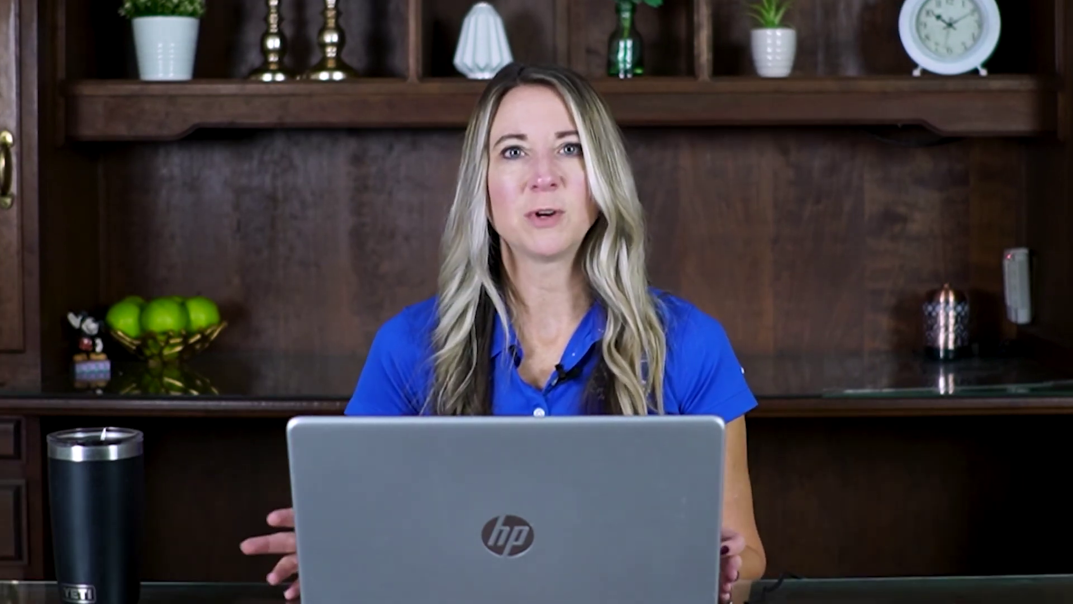
Subscribe to the AGC Solutions channel and set its notifications to All.
scroll(678, 467, down, 3)
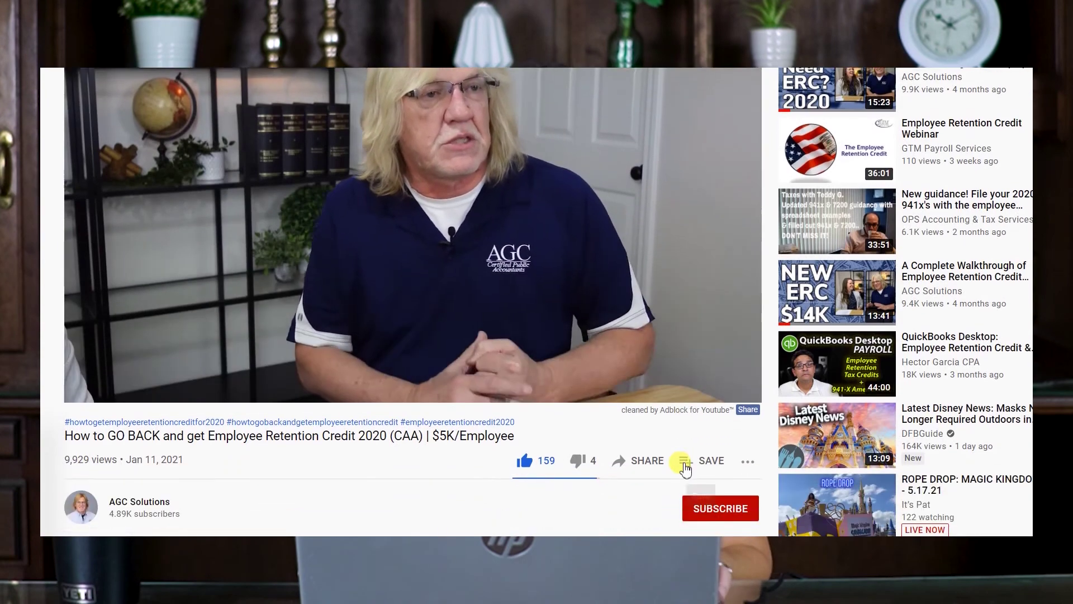
click(712, 440)
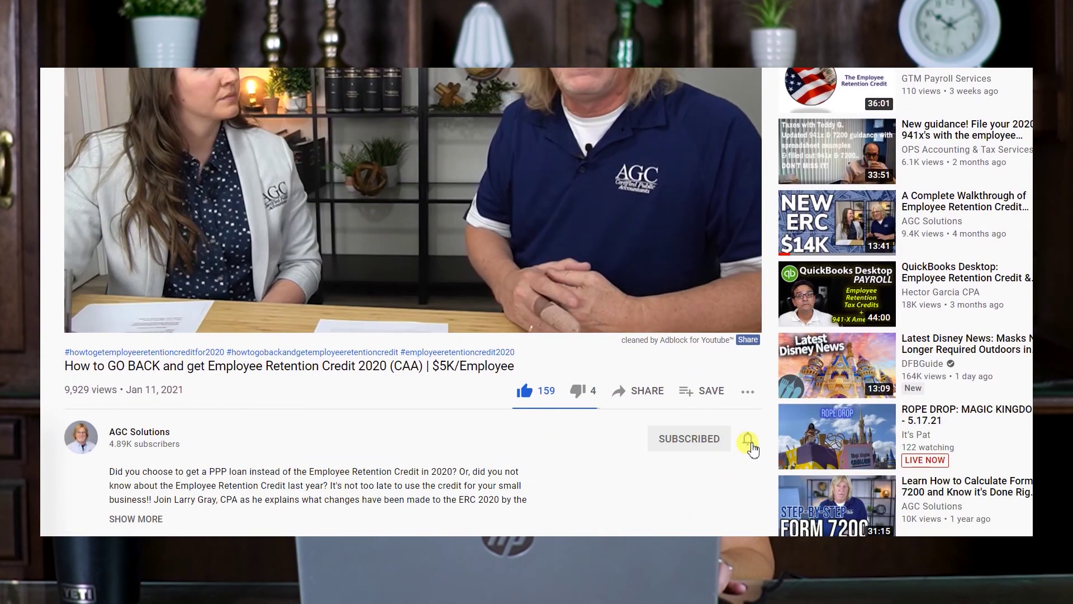
click(749, 444)
click(780, 470)
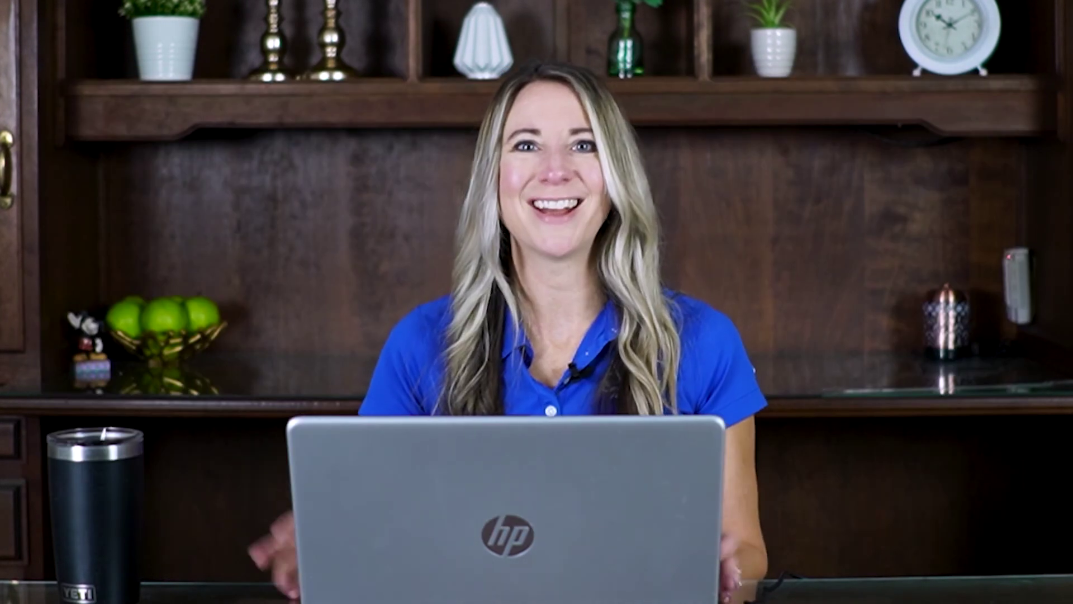